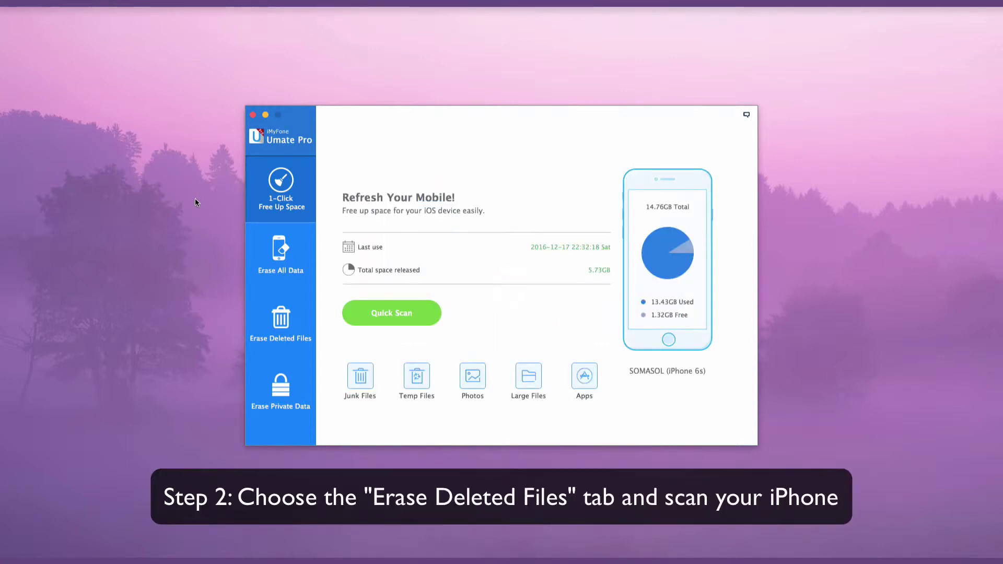
- Scan the connected iPhone for deleted files from the Erase Deleted Files section
left_click(290, 323)
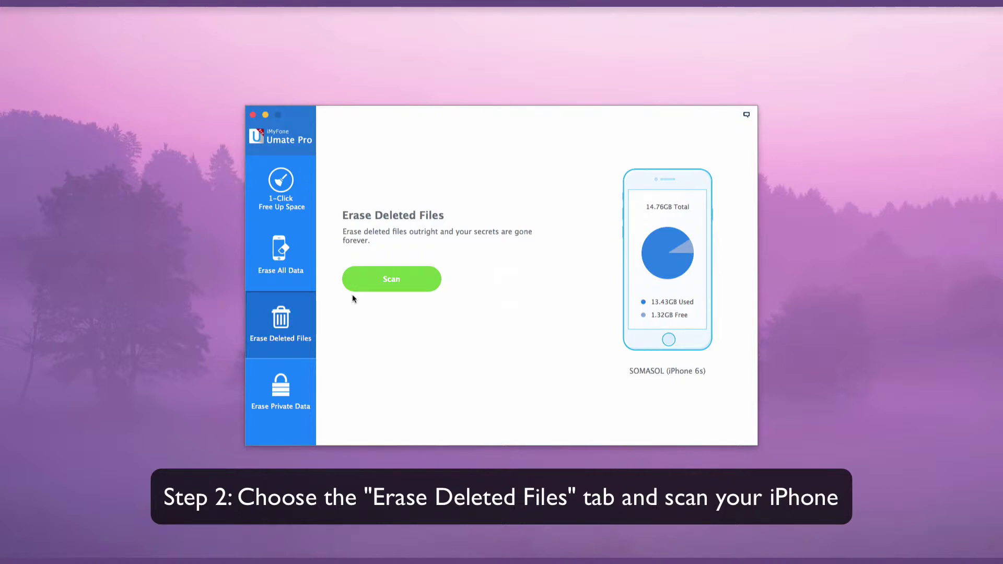
left_click(389, 279)
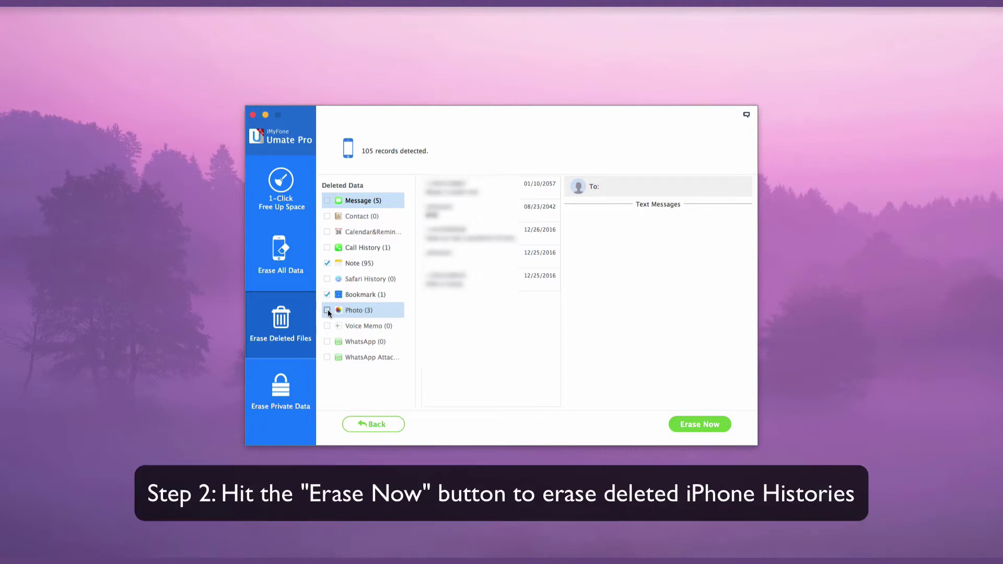
- Unmark Bookmarks so only the 95 deleted Notes stay selected for erasure
left_click(327, 294)
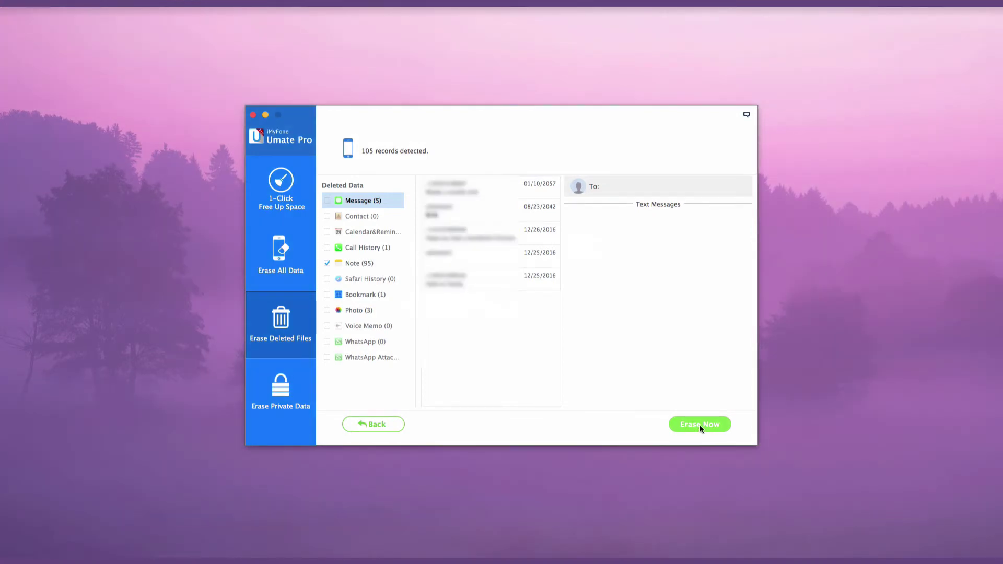
- Erase the marked Notes after confirming with 'delete', then dismiss the completion message
left_click(699, 424)
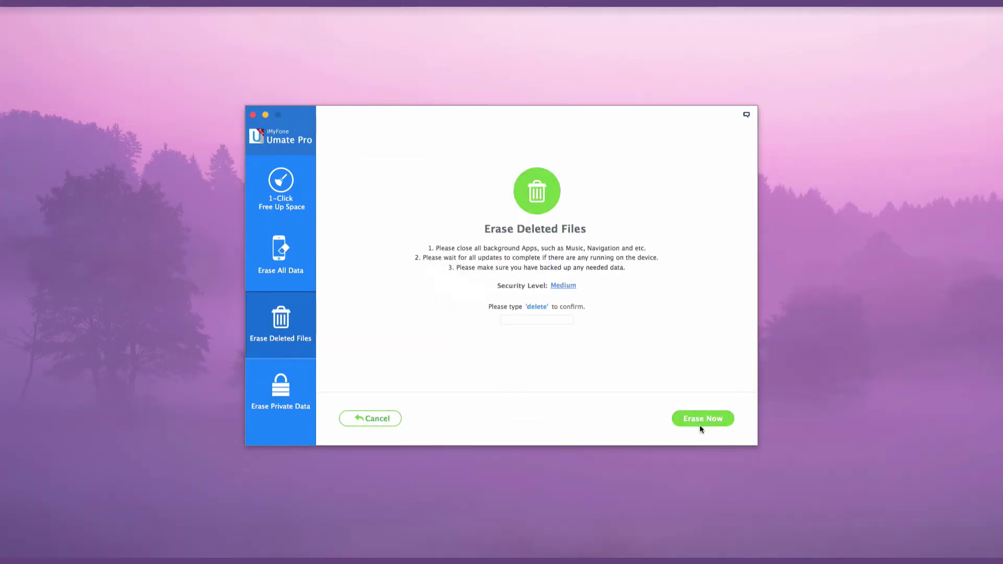
left_click(533, 319)
type("delete")
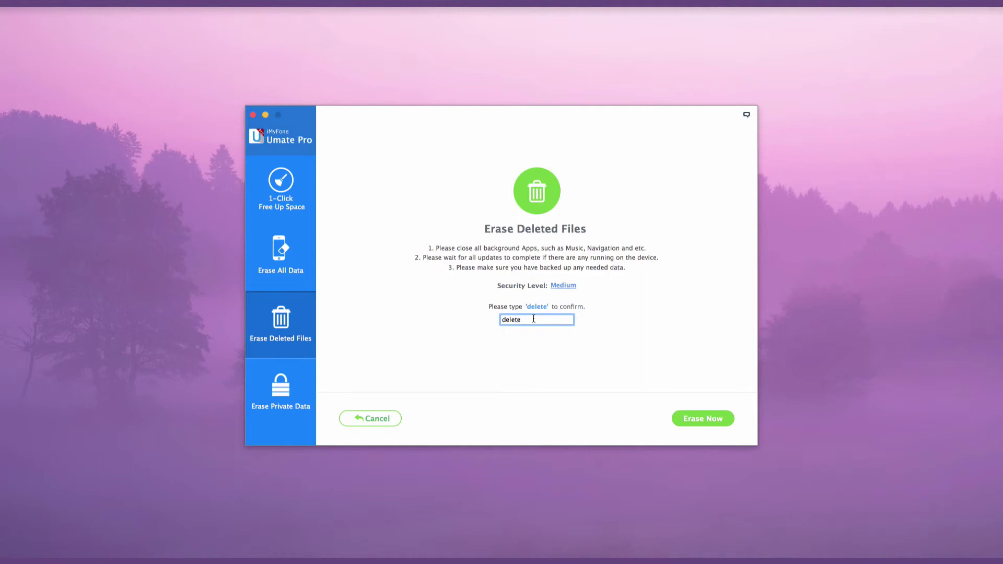
left_click(705, 421)
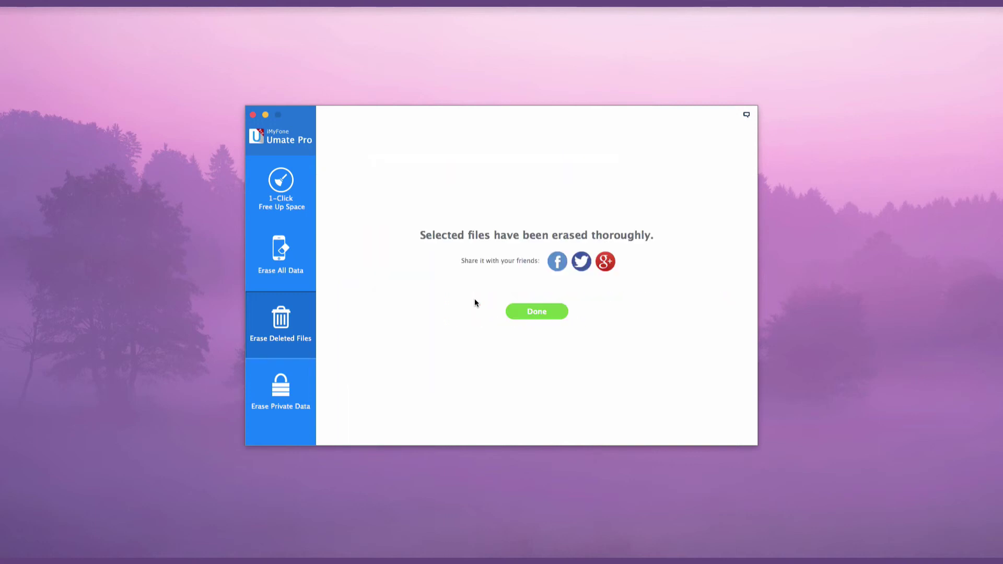
left_click(524, 312)
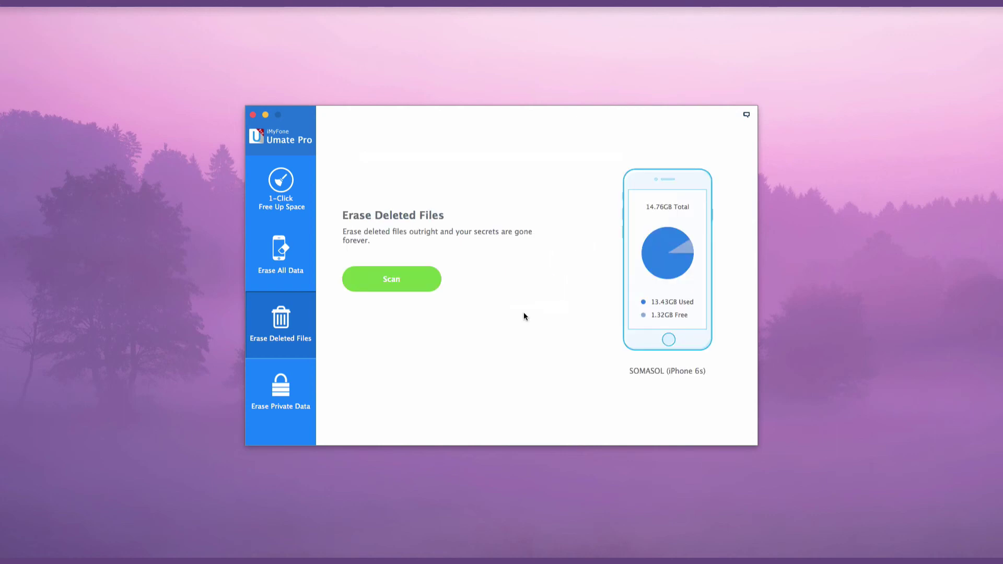